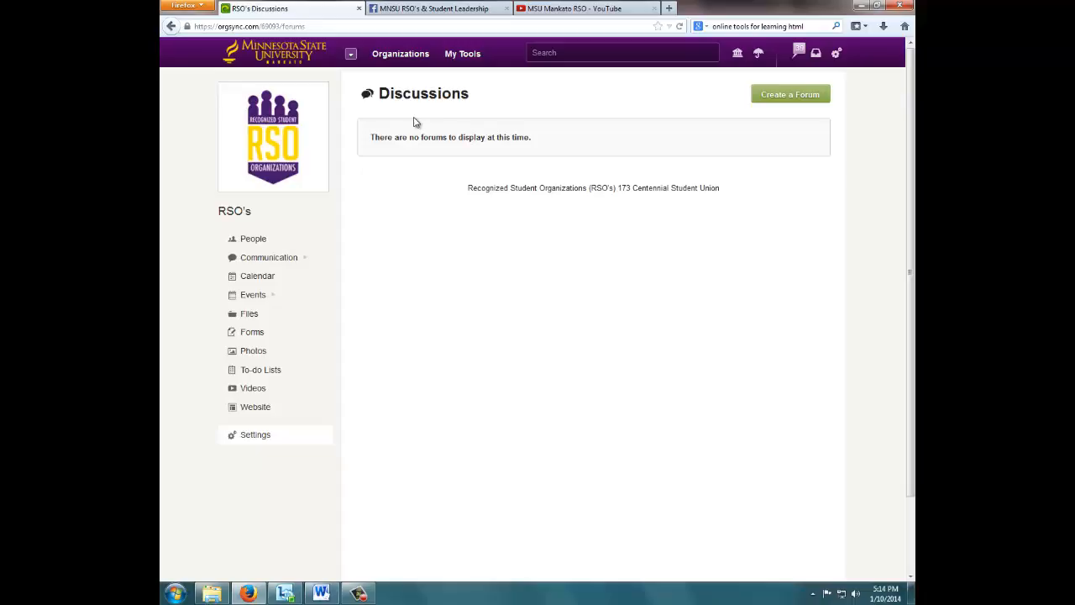
Start a new discussion forum and title it "General: Fall 2013".
left_click(775, 95)
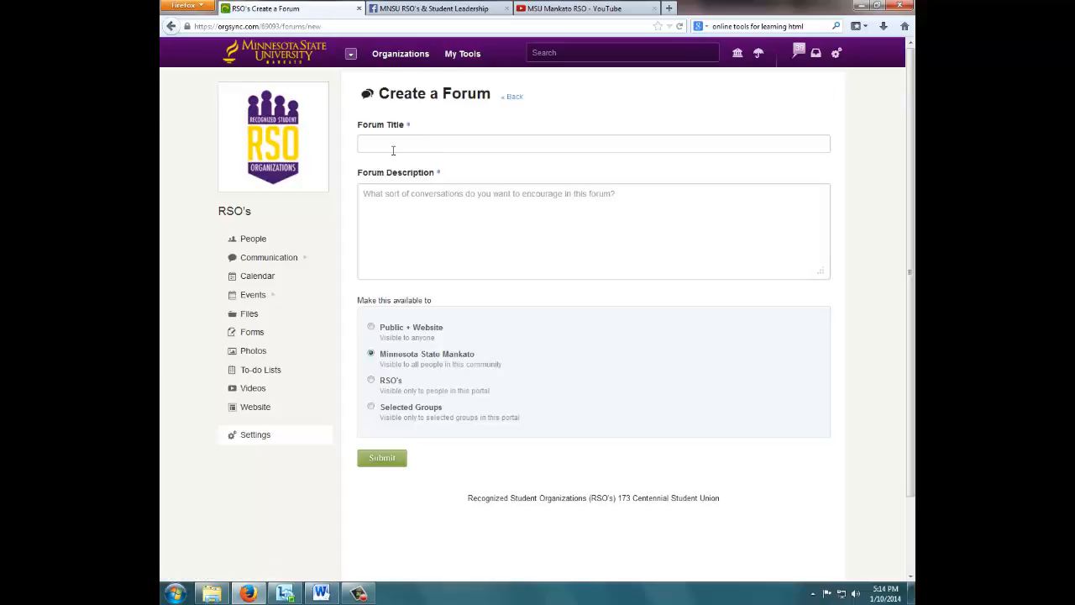
type("Gena")
type("ral, Fall")
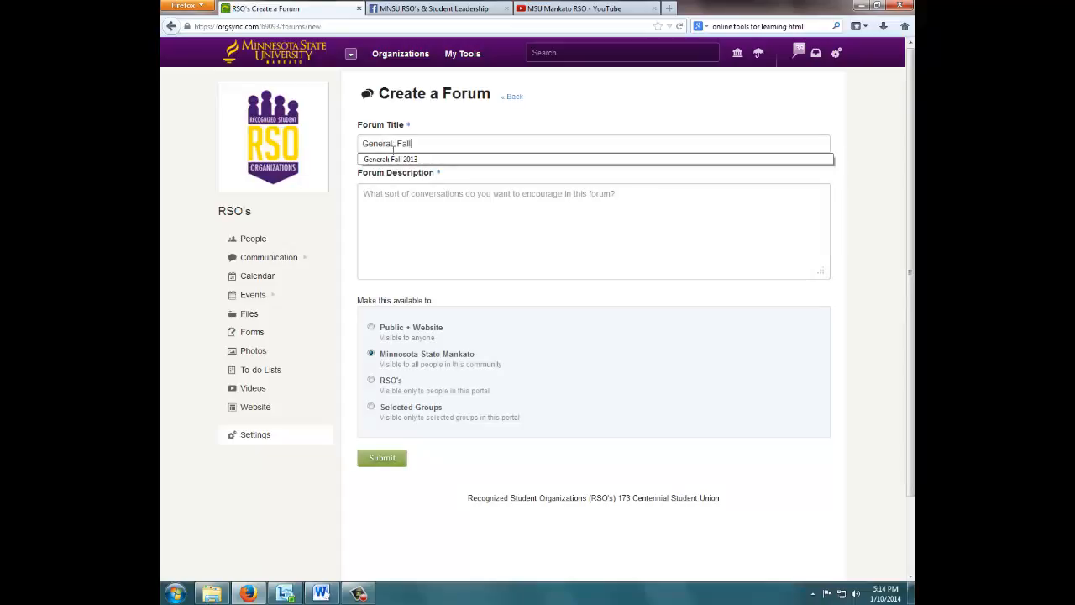
type("2")
key("BackSpace")
type("2013")
key("Down")
left_click(424, 161)
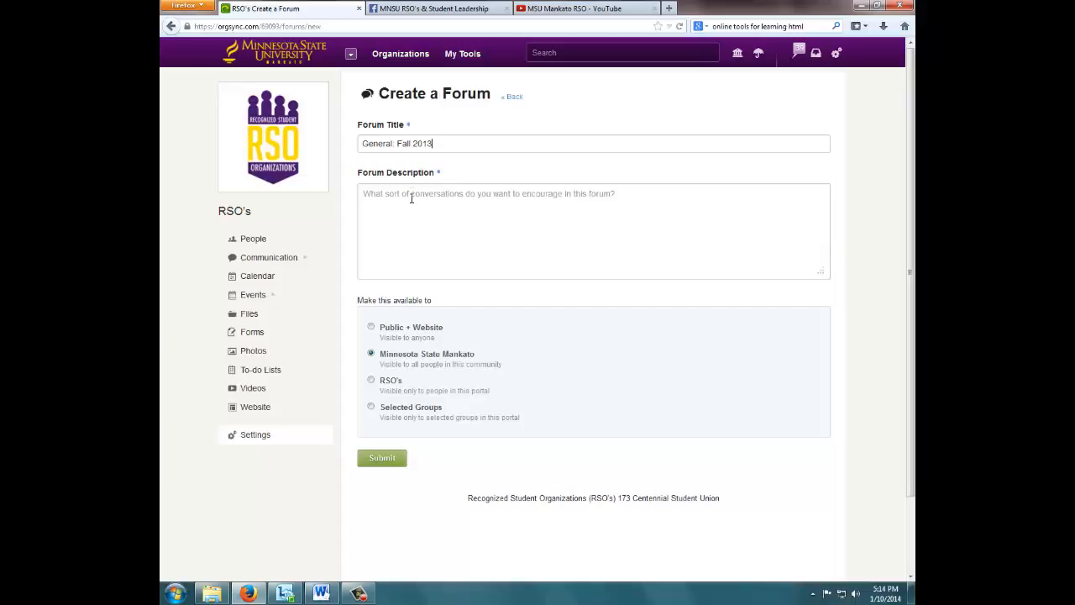
Describe the forum as "Please post any discussion topics for fall here.", make it available to RSO's only, and submit it.
left_click(412, 197)
type("Please")
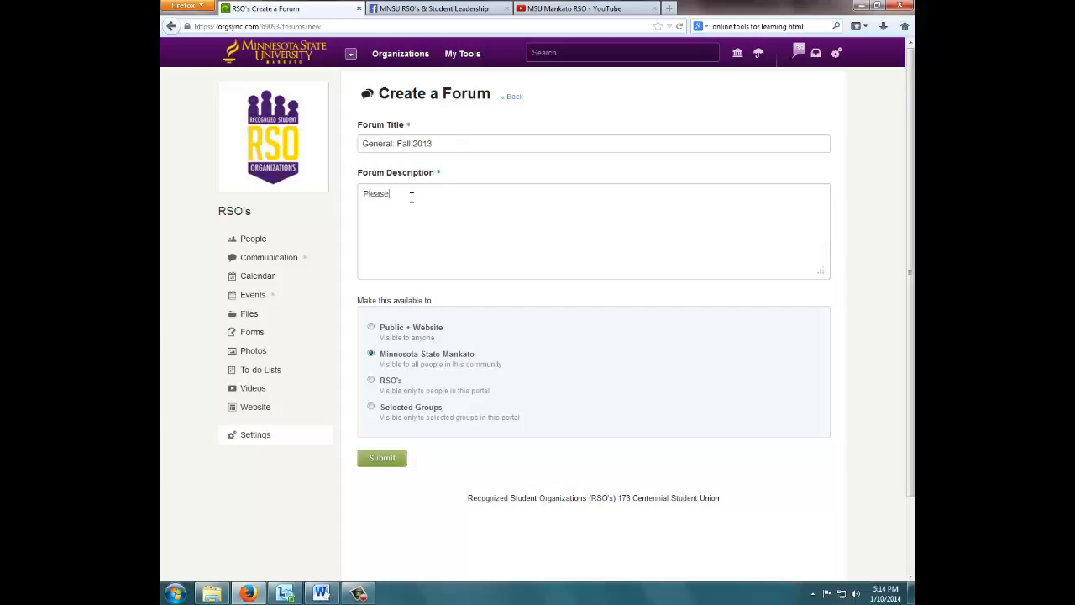
type(" post any discussion topic s for fall here")
left_click_drag(535, 194, 292, 193)
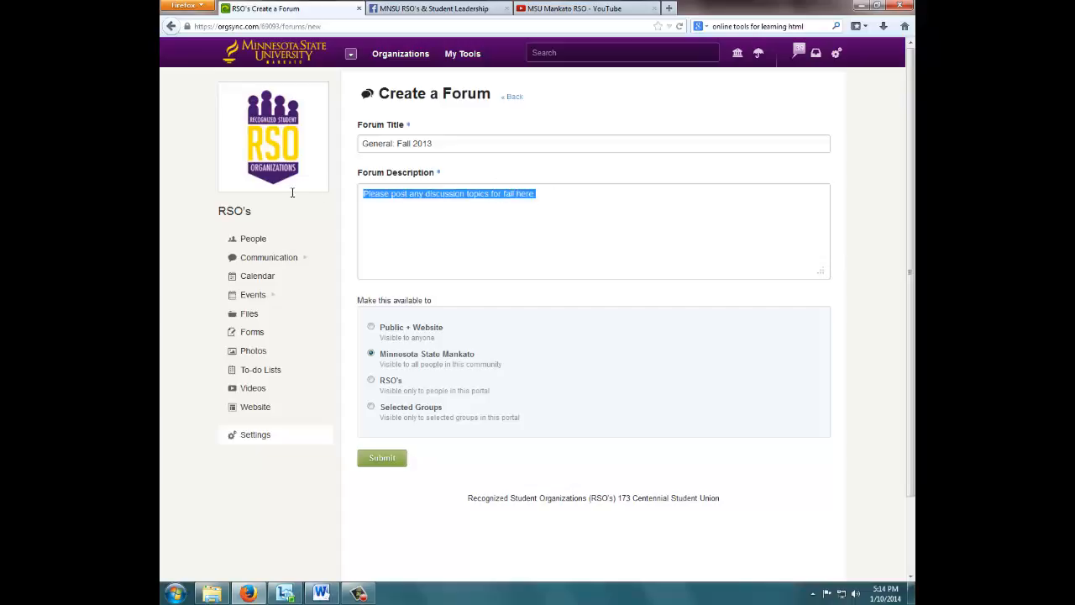
left_click(372, 382)
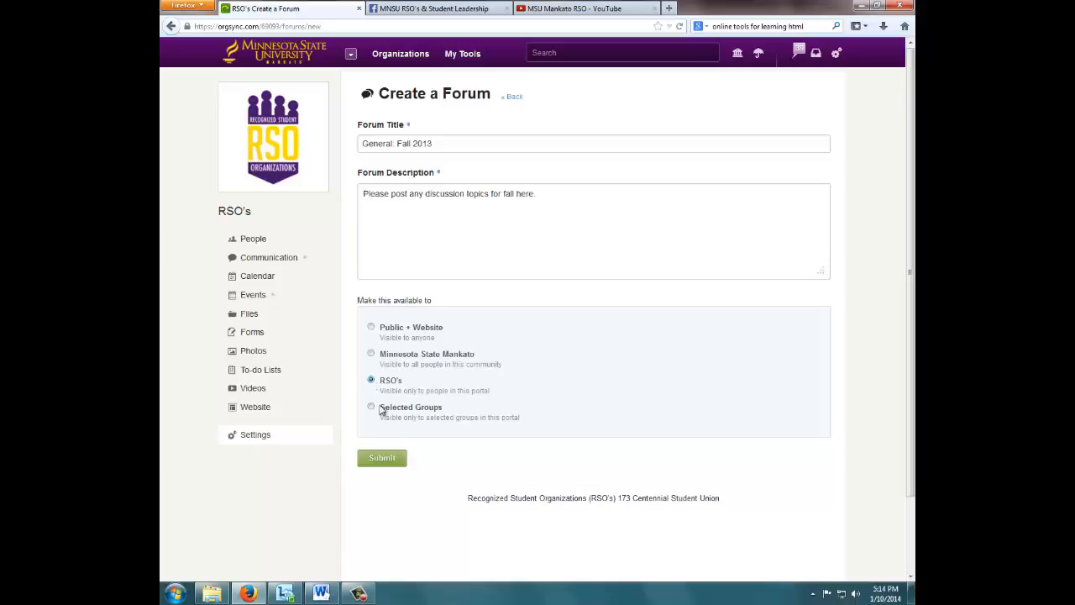
left_click(382, 459)
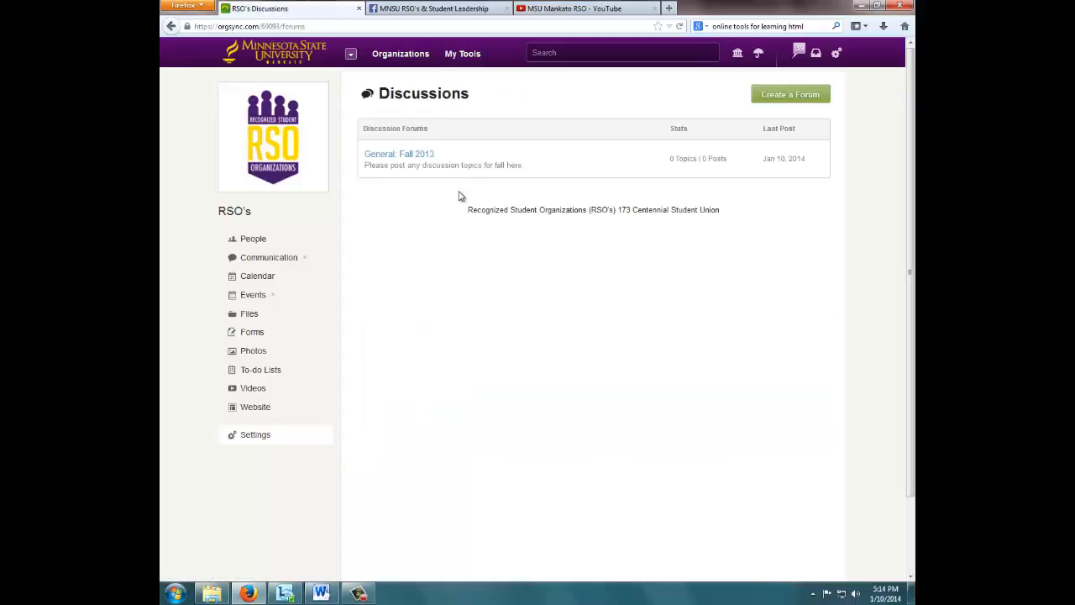
After viewing the General: Fall 2013 forum, start another forum titled "General: Spring 2014".
left_click(373, 158)
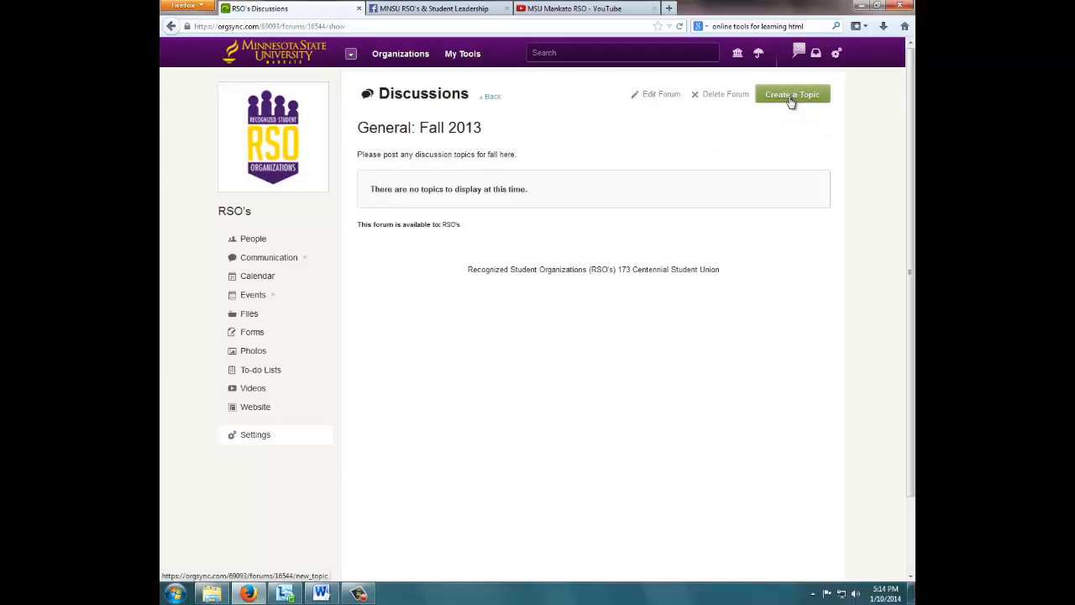
left_click(494, 97)
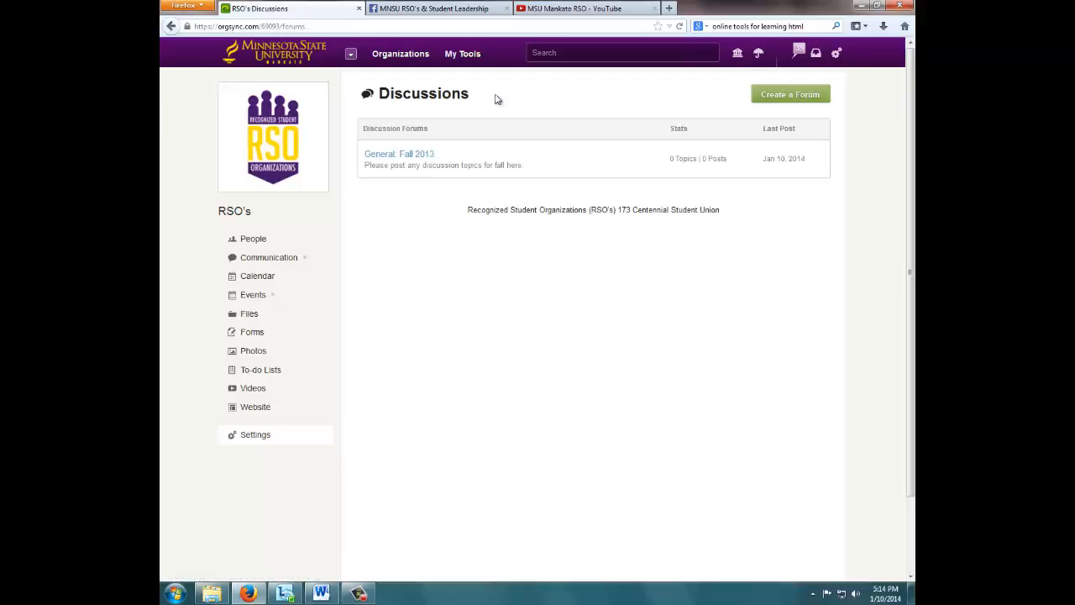
left_click(796, 103)
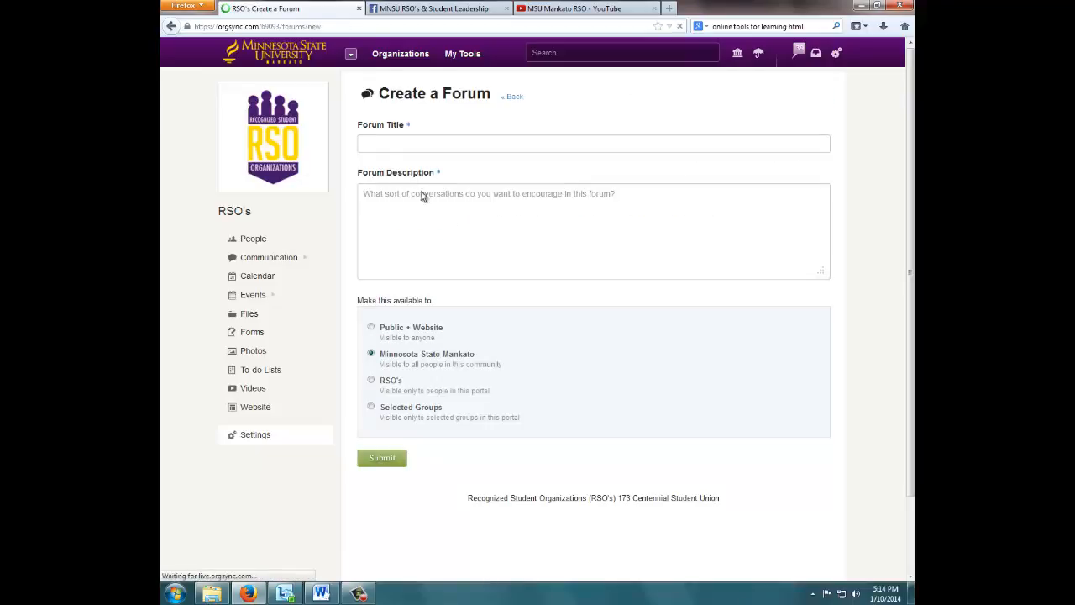
type("Gen")
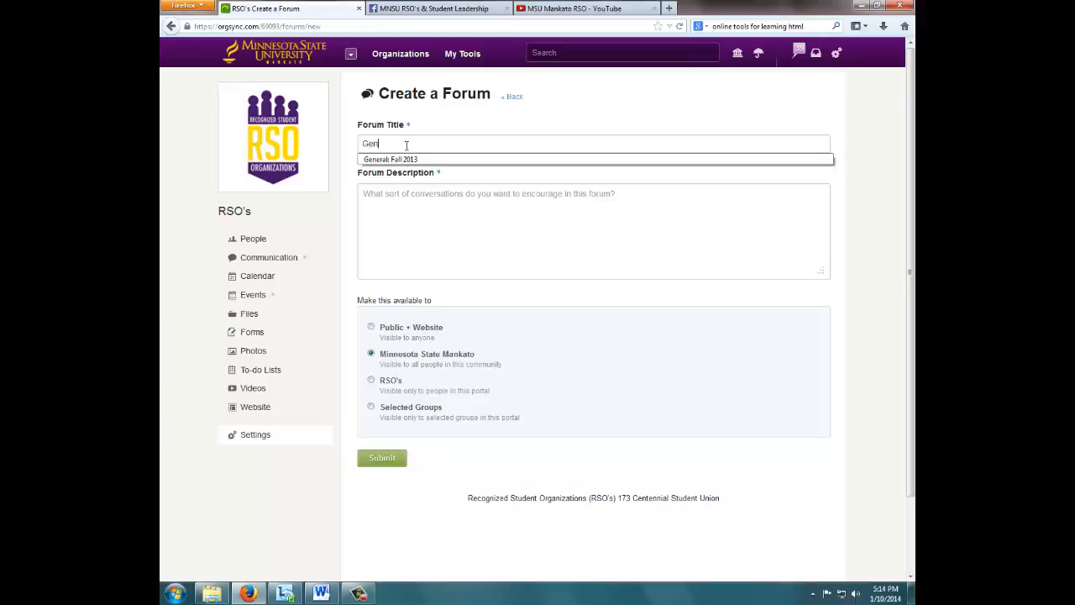
left_click(402, 159)
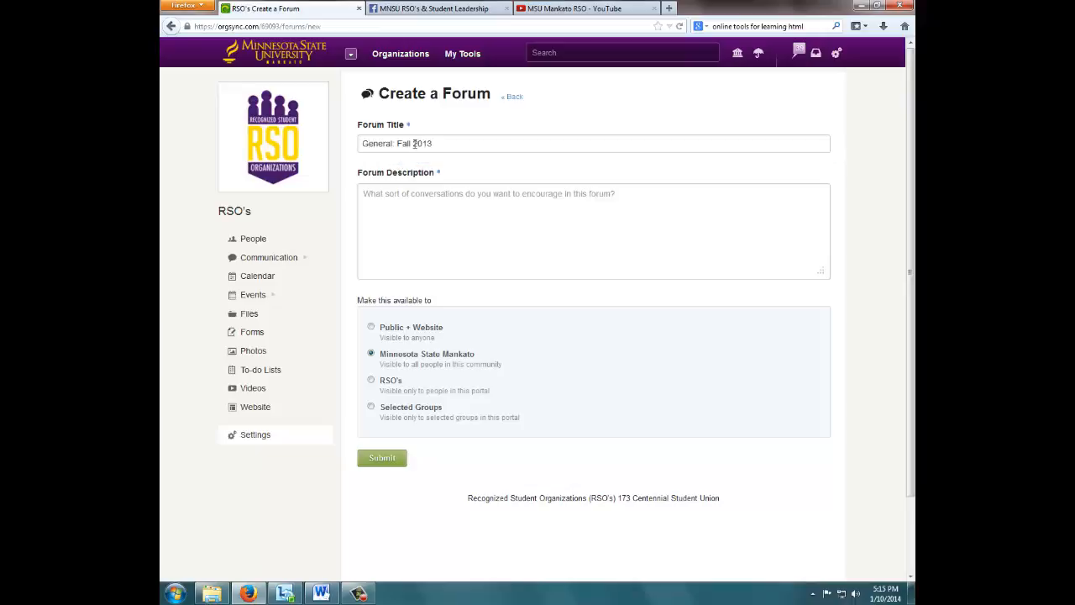
left_click(412, 143)
key("BackSpace")
key("BackSpace")
key("BackSpace")
key("BackSpace")
key("BackSpace")
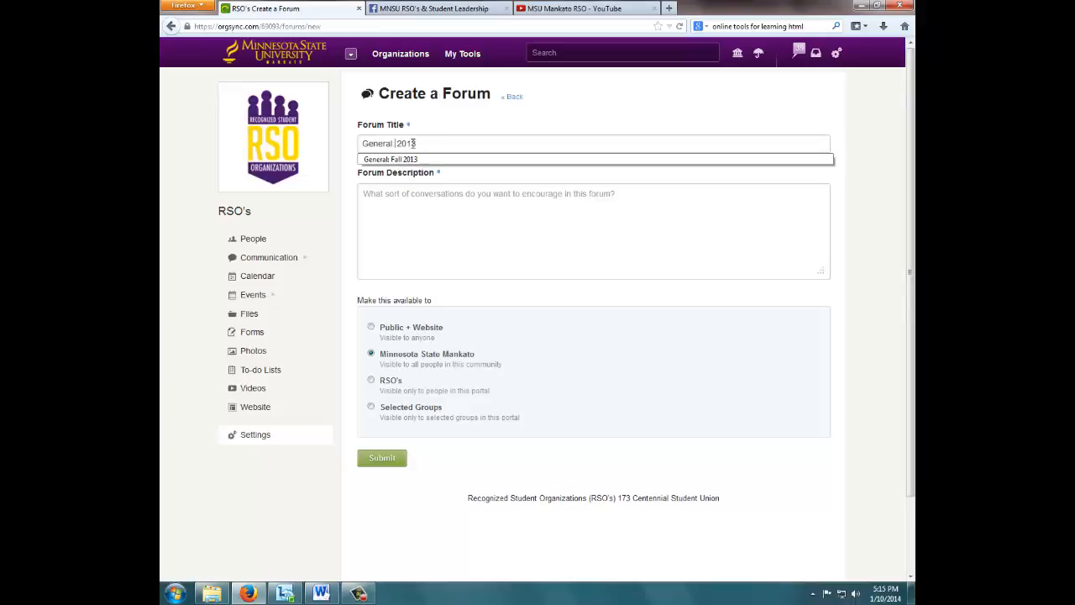
type("Spring")
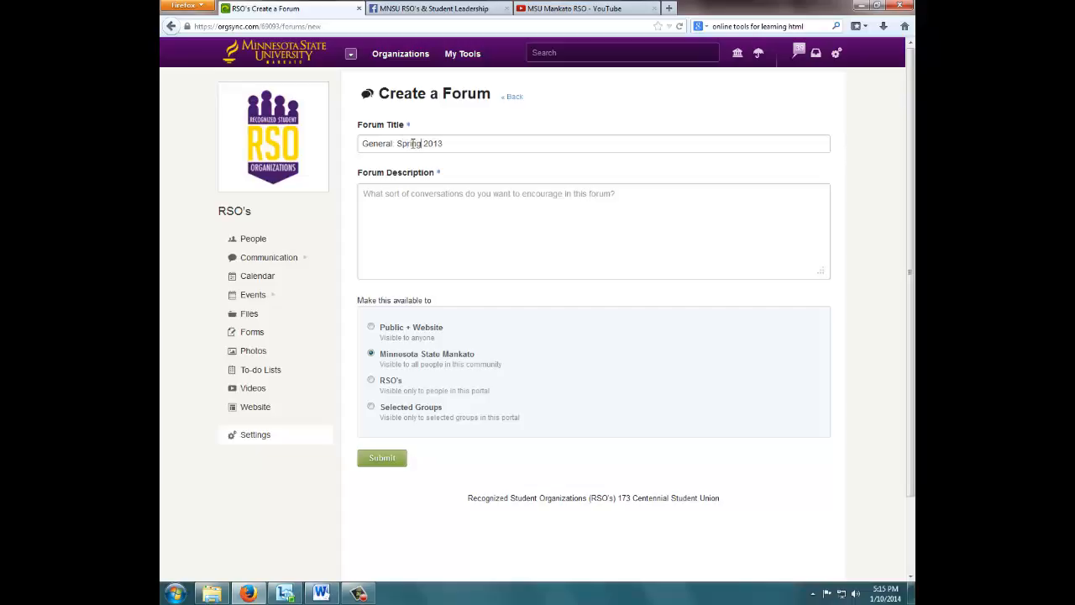
key("BackSpace")
type("4")
Describe the forum as "Please post any discussion topics for Spring here.", make it available to RSO's only, and submit it.
left_click(443, 193)
type("Please post any discussion topics for fall here.")
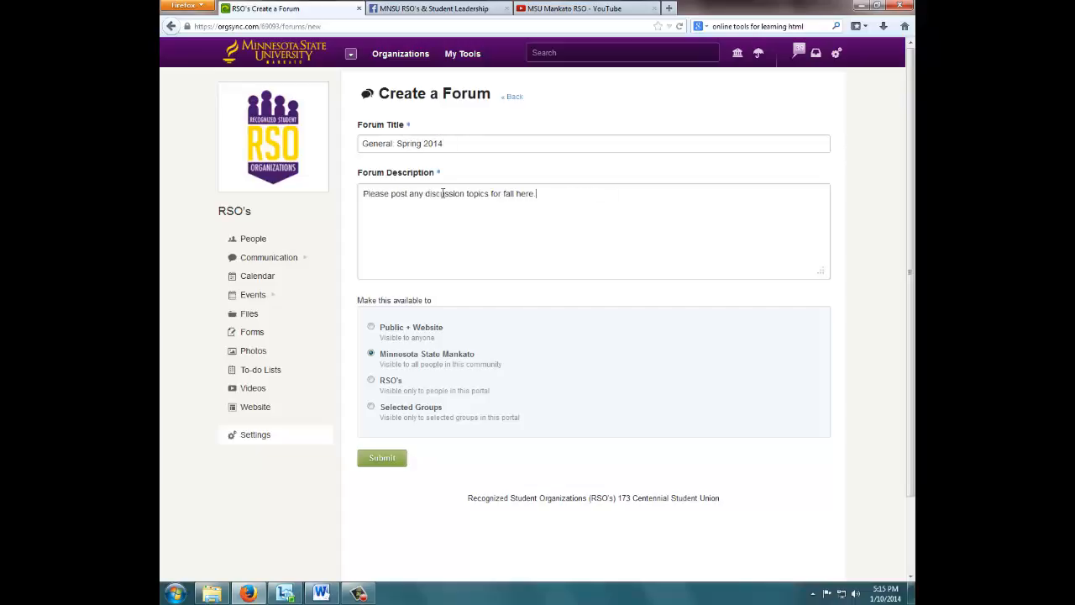
double_click(513, 193)
type("Spring")
left_click(370, 383)
left_click(388, 464)
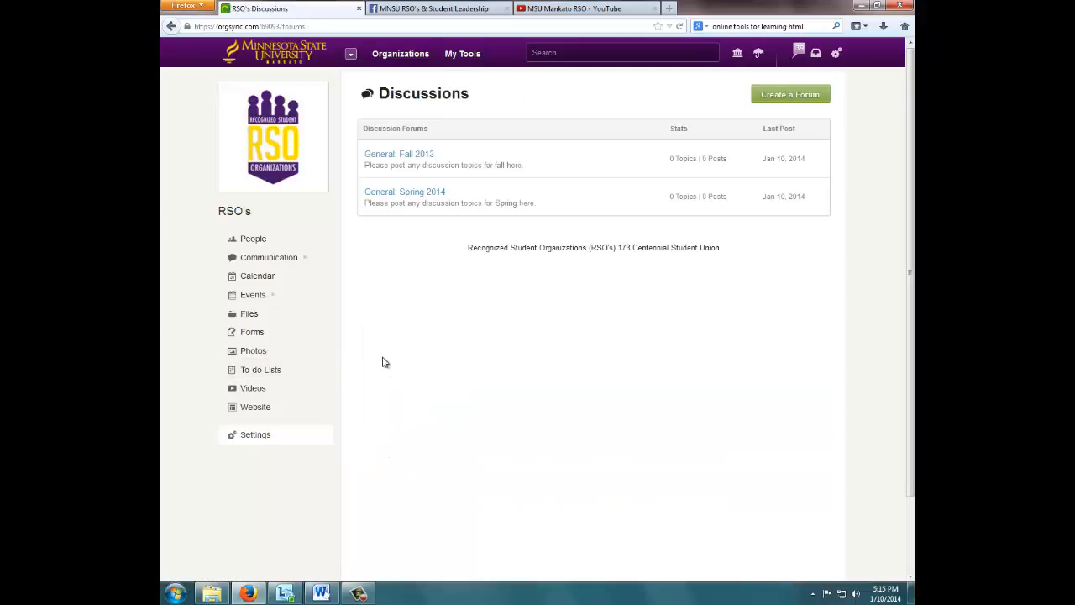
In the General: Fall 2013 forum, start a new topic titled "Club Meetings".
left_click(417, 159)
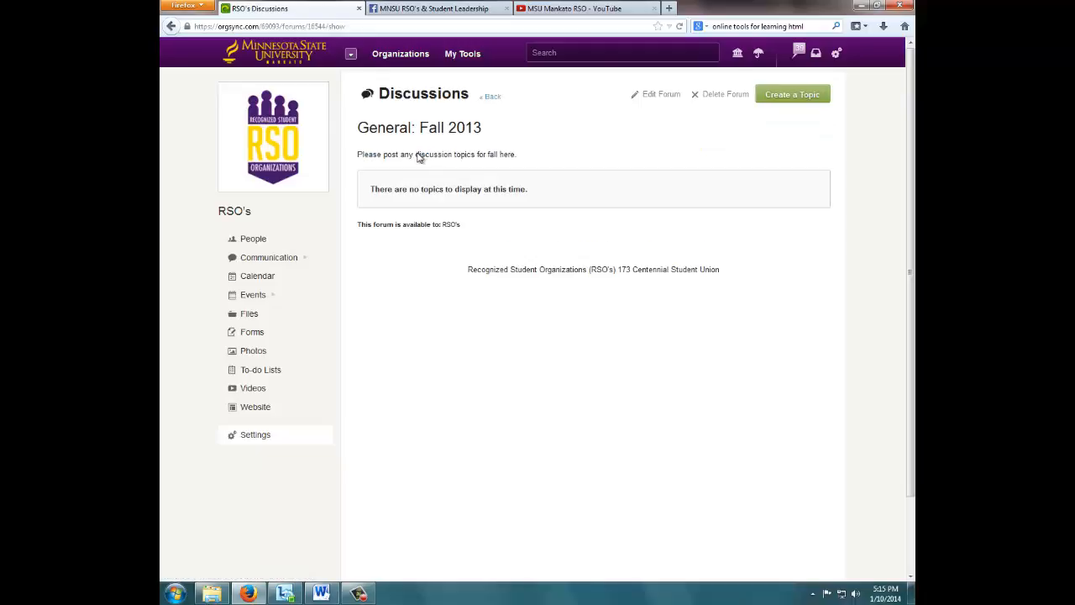
left_click(781, 100)
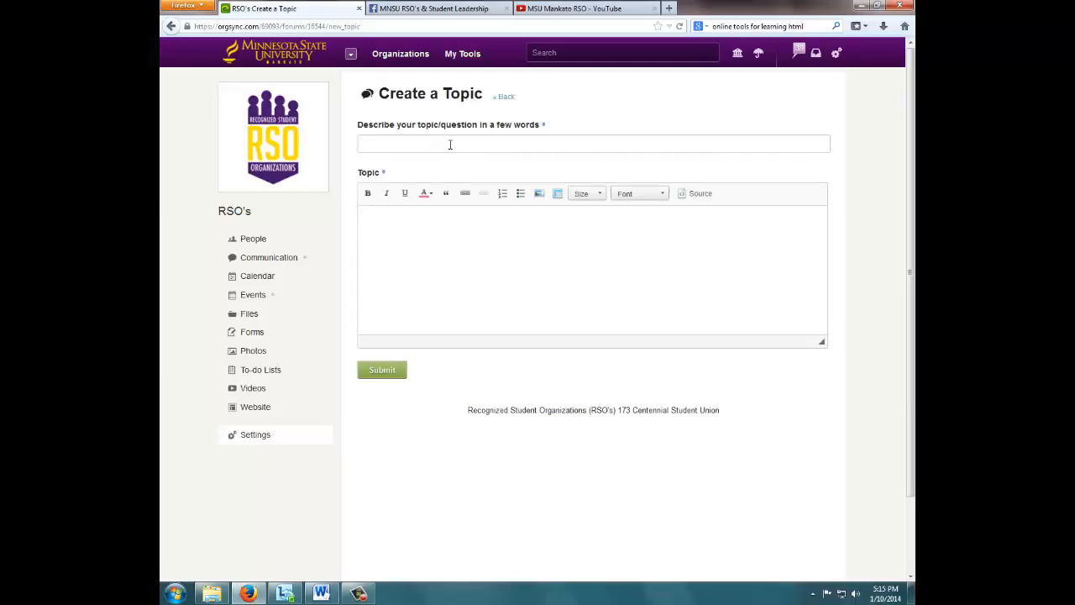
type("Meet")
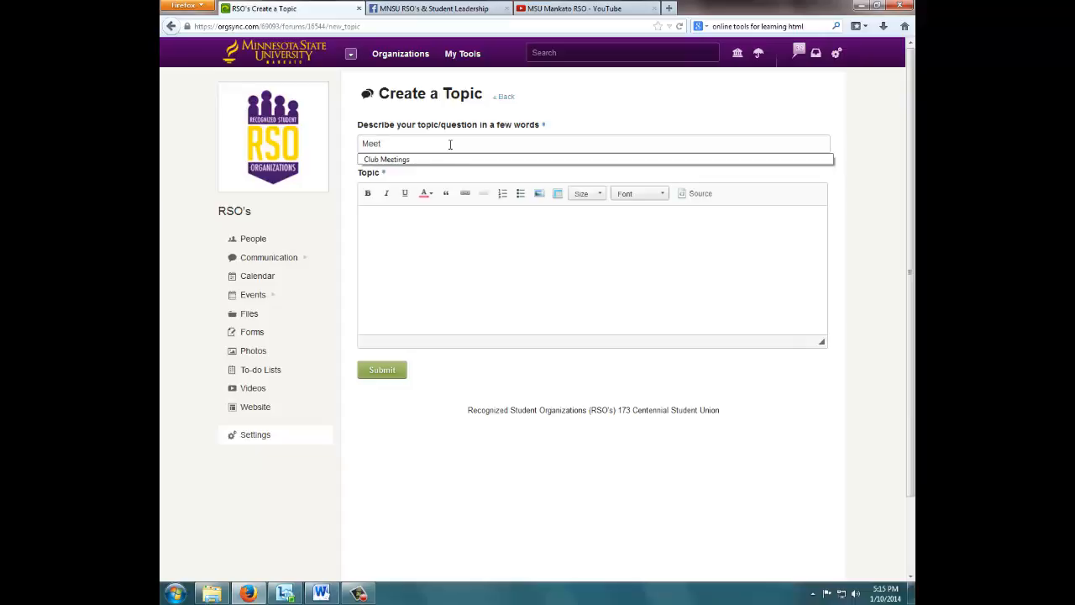
key("Down")
key("Return")
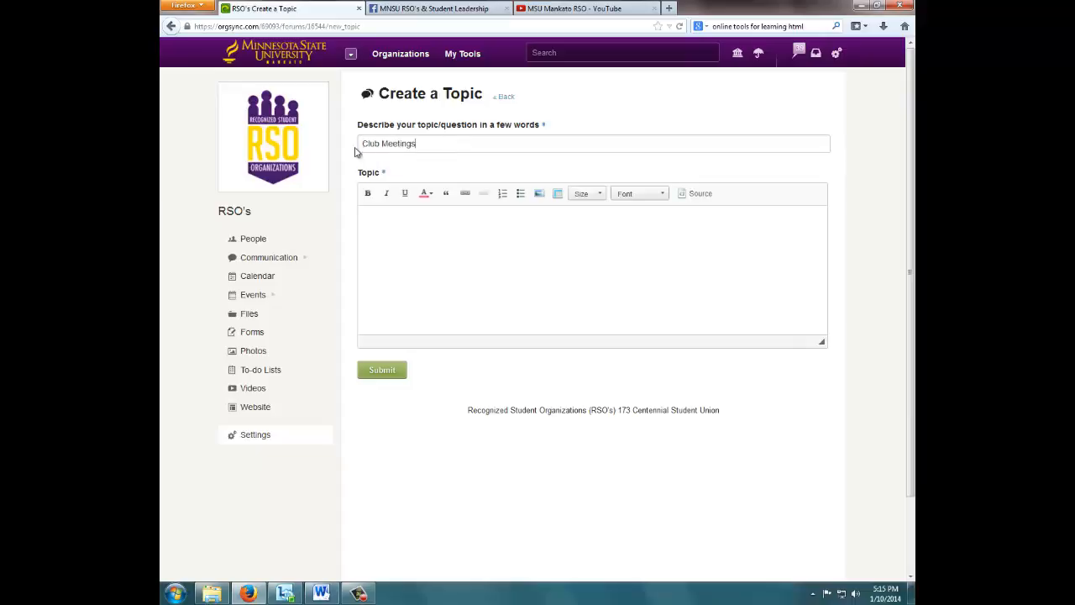
Enter "How often should we meet this semester?" as the topic text and submit the topic.
left_click(405, 214)
type("How often should we meet this semster?")
key("BackSpace")
key("BackSpace")
key("BackSpace")
key("BackSpace")
key("BackSpace")
type("ester?")
left_click(404, 370)
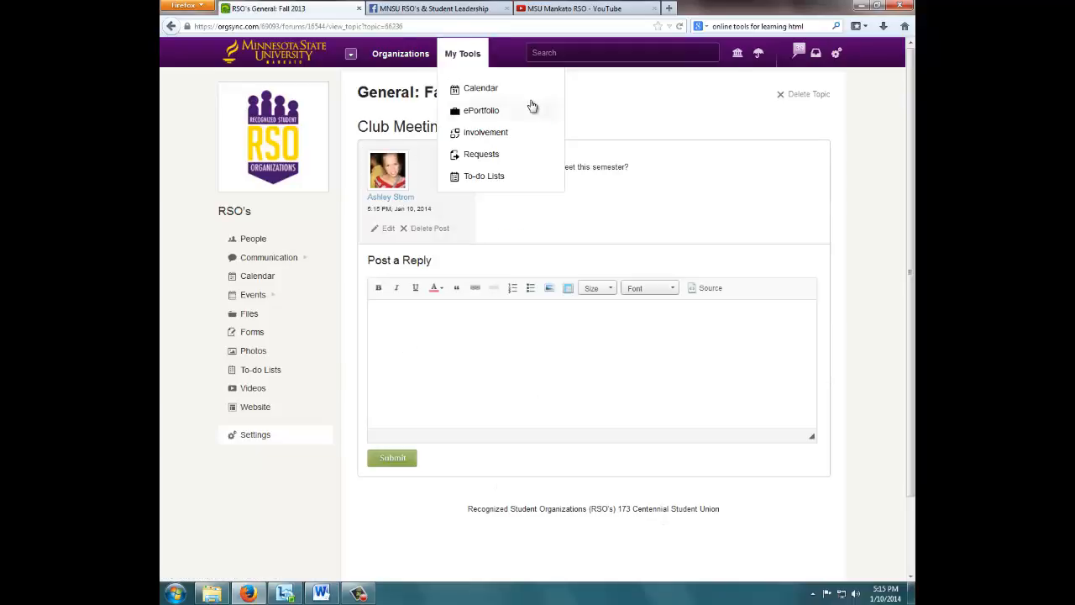
Reopen the Club Meetings topic from the communication discussions and post the reply "Weekly".
left_click(521, 97)
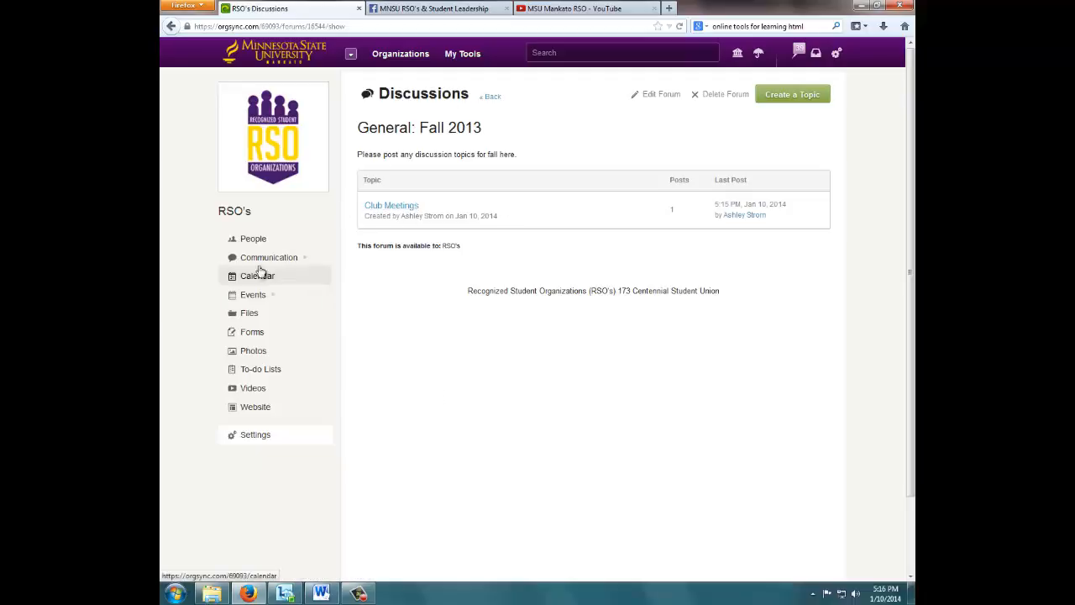
mouse_move(261, 263)
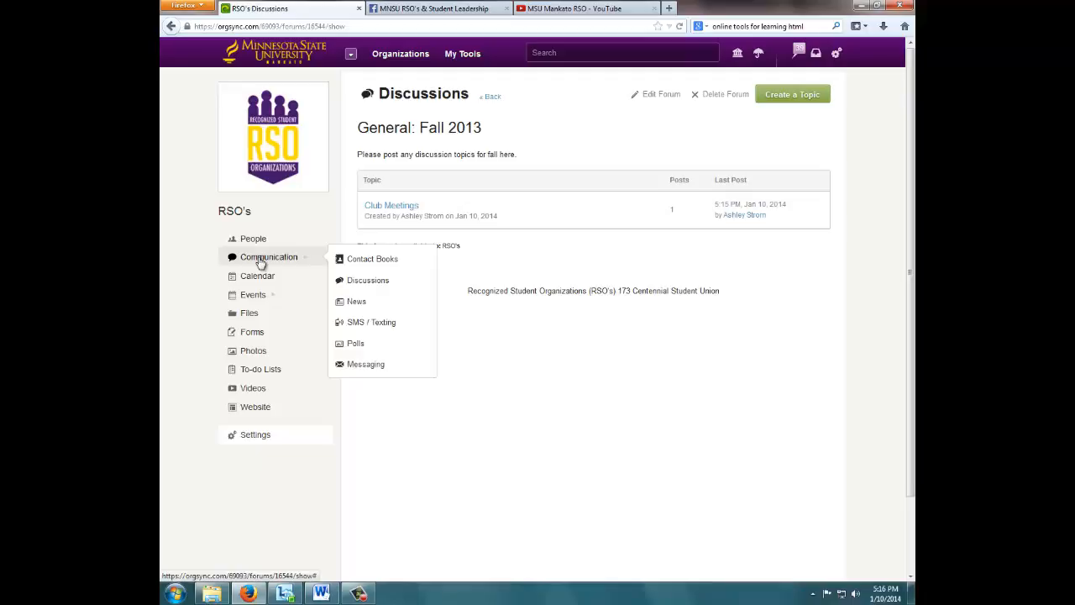
left_click(372, 281)
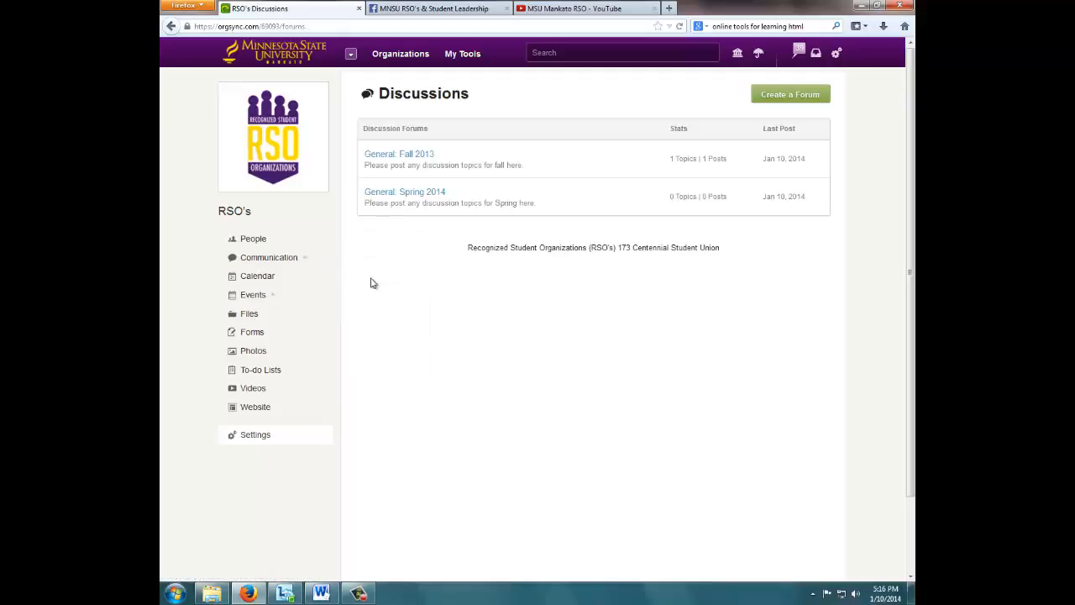
left_click(410, 157)
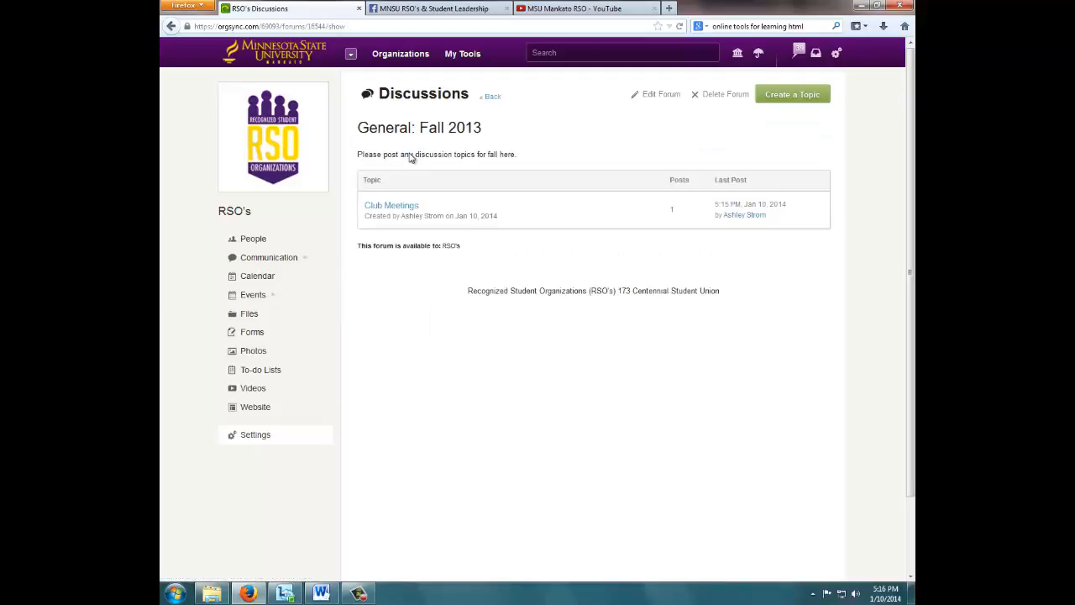
left_click(395, 208)
left_click(451, 354)
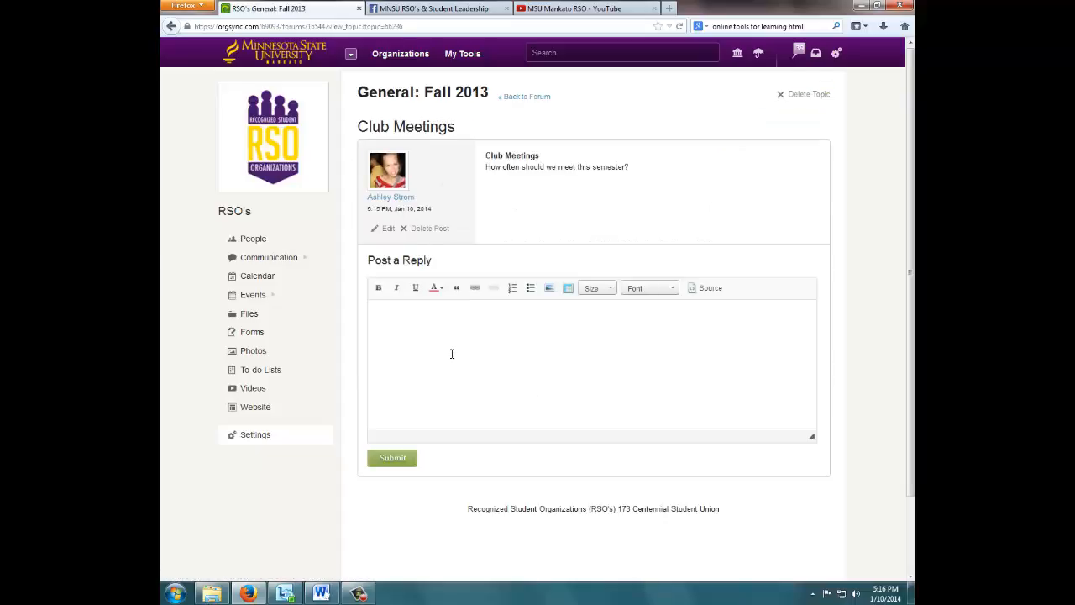
type("Weekly")
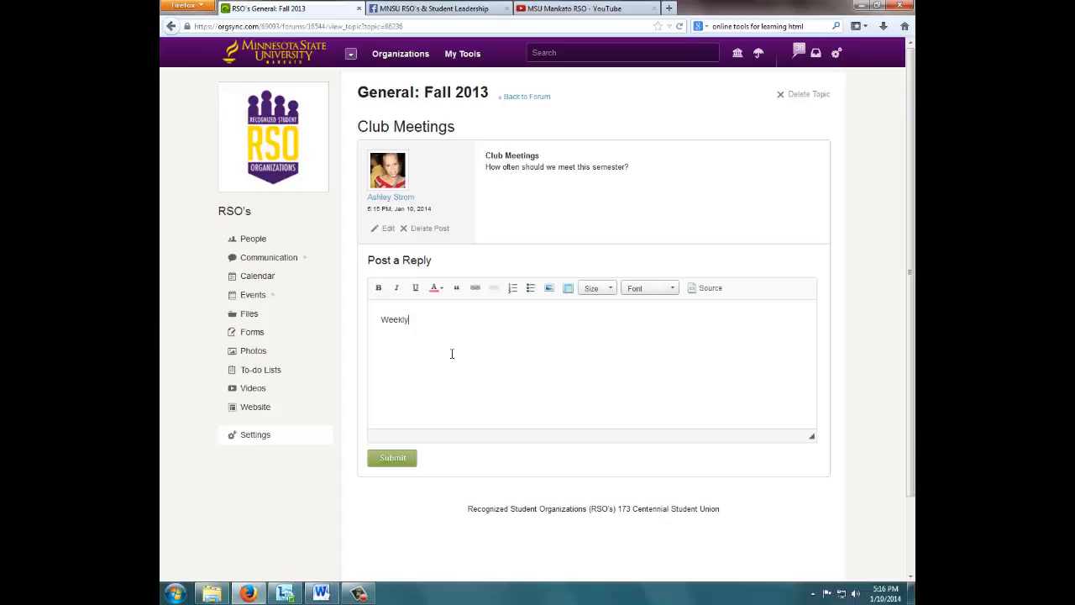
left_click(409, 459)
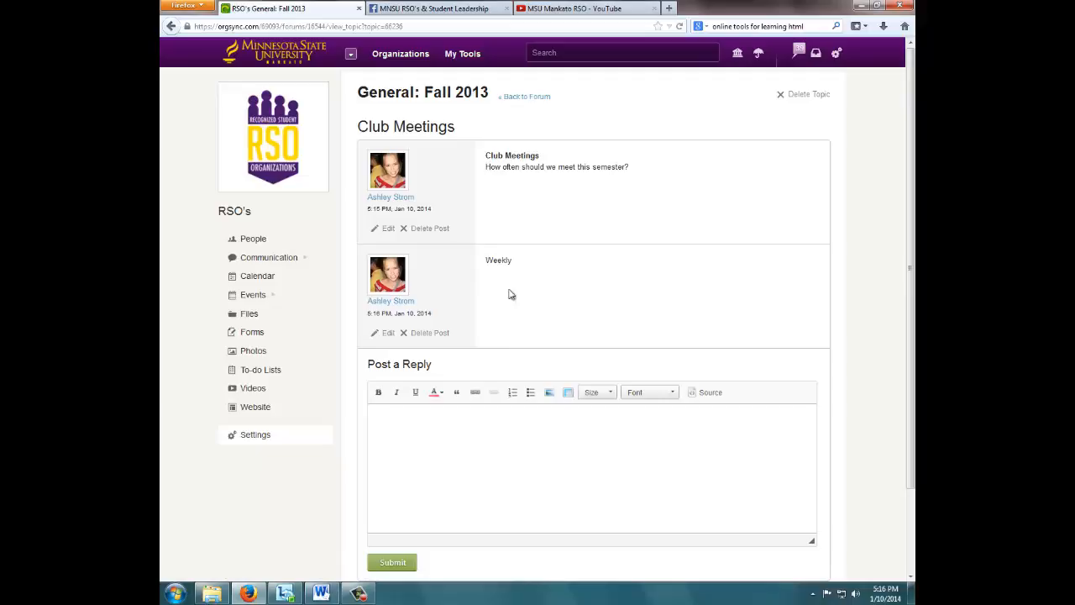
Return to the forum list and start a new forum titled "The BIG Event".
left_click(519, 98)
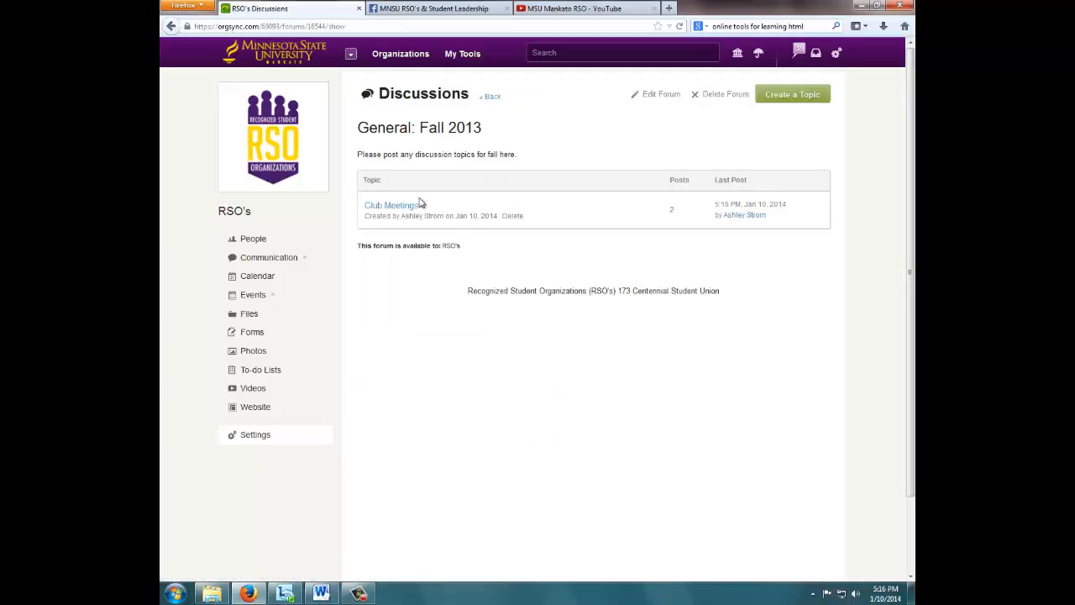
left_click(492, 98)
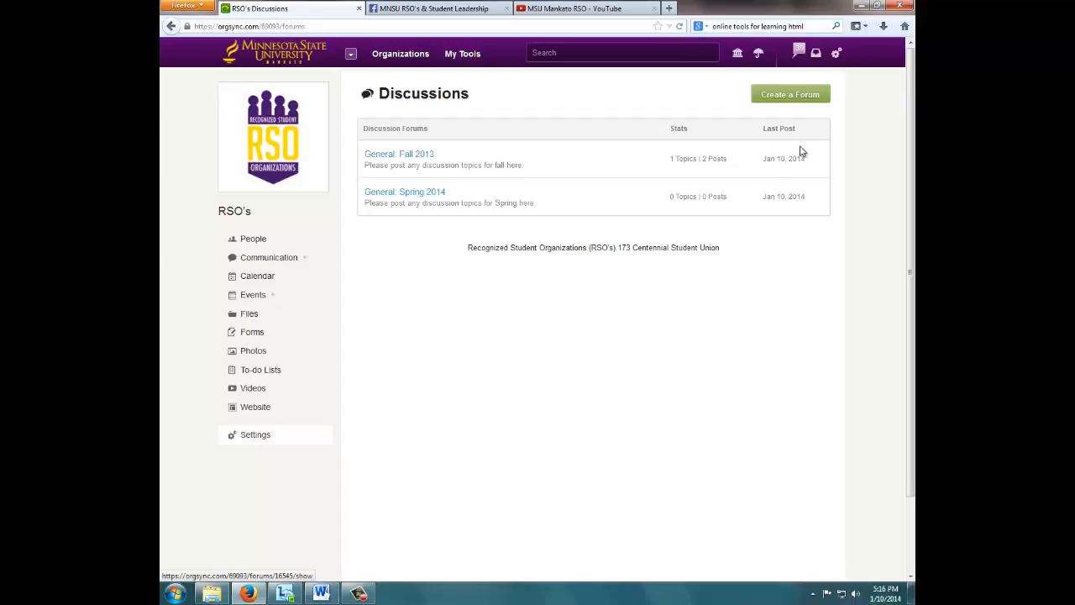
left_click(786, 102)
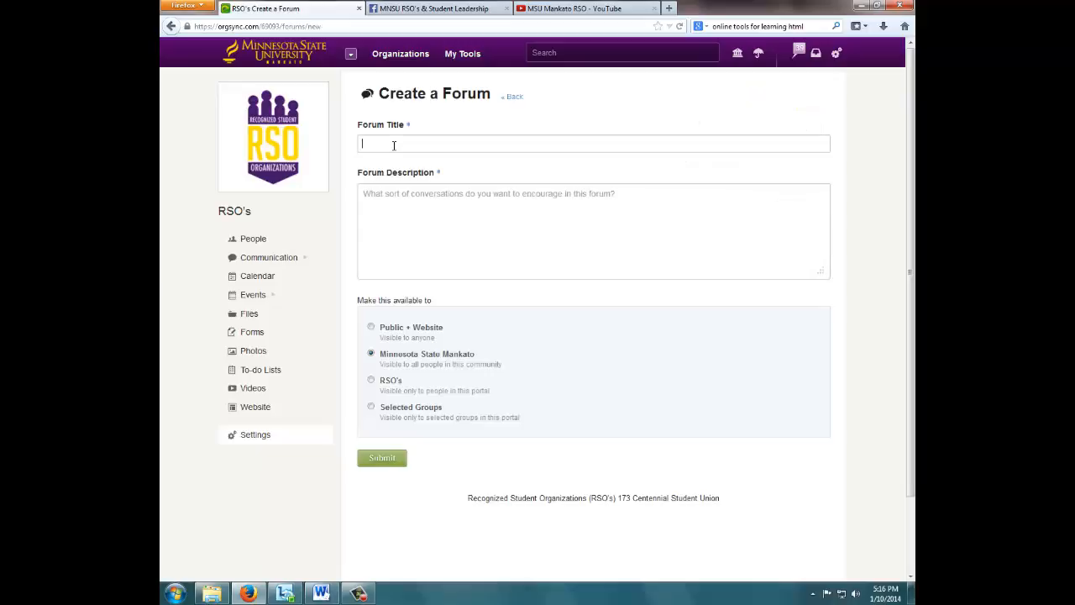
left_click(394, 145)
type("The Bi")
type("g Event")
Describe the forum as "Please post topic discussions pertinent to the BIG Event.".
type("Please ")
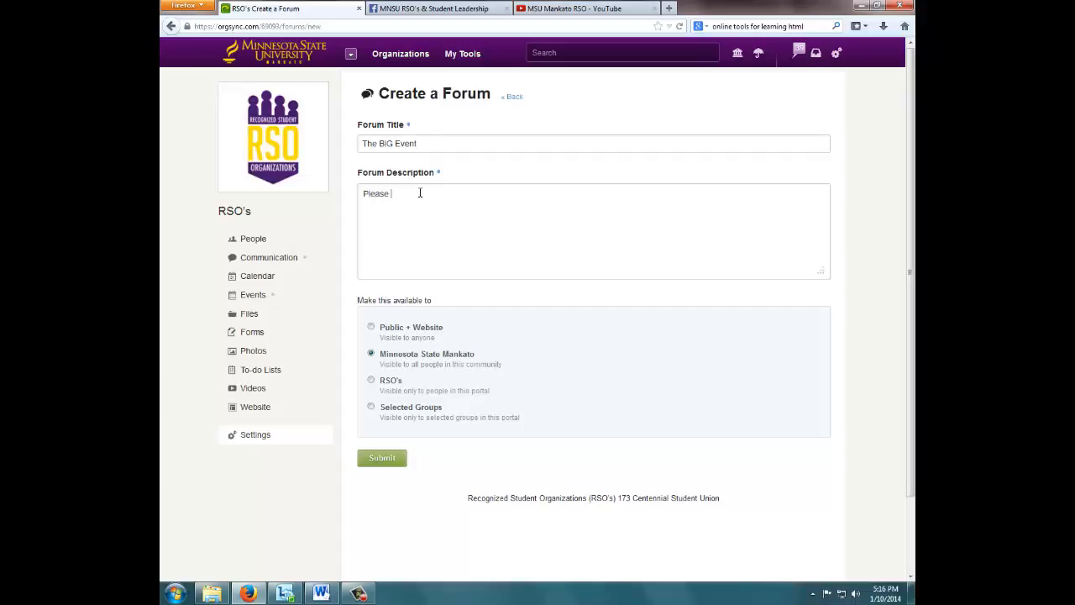
type("post topic disu")
key("BackSpace")
type("scussions pertinent to the BIG")
type("Event")
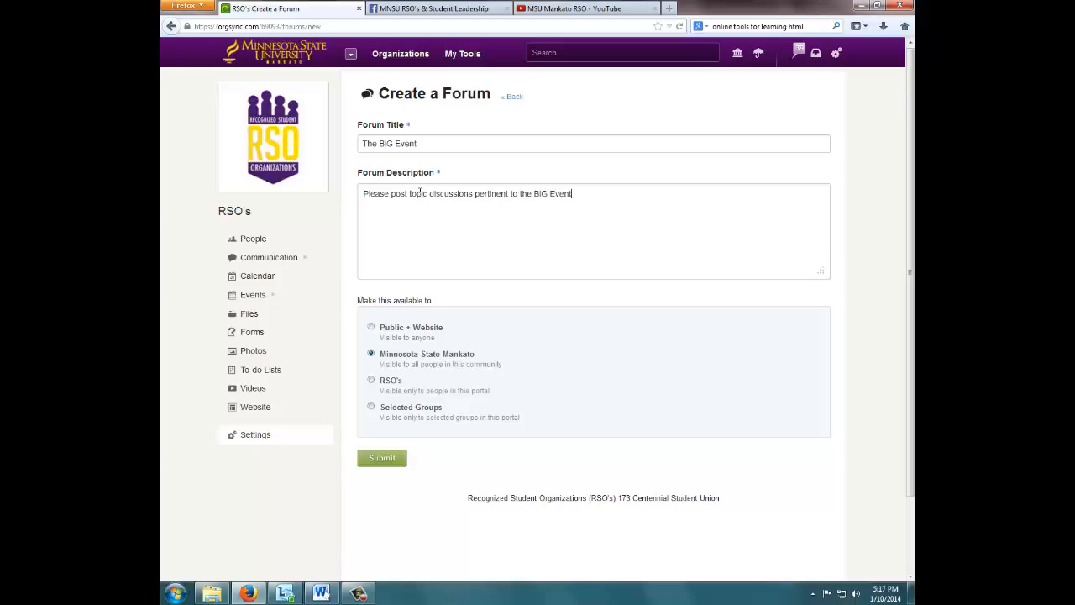
Complete the title as "The BIG Event 2013-14'", limit the forum to RSO's, and submit and open it.
left_click(438, 145)
type("2013-14")
left_click(380, 457)
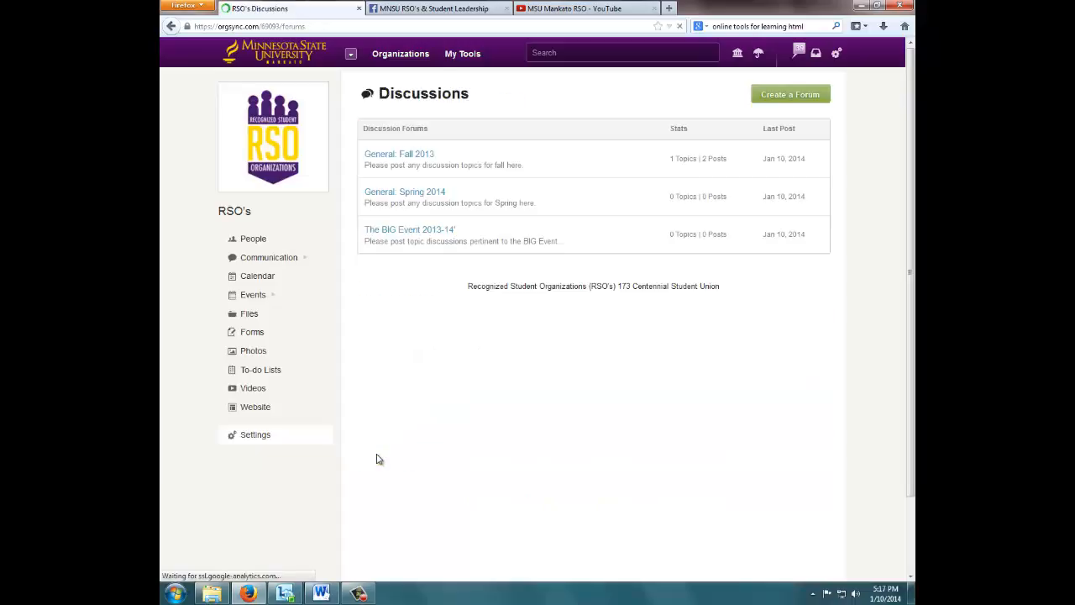
left_click(410, 235)
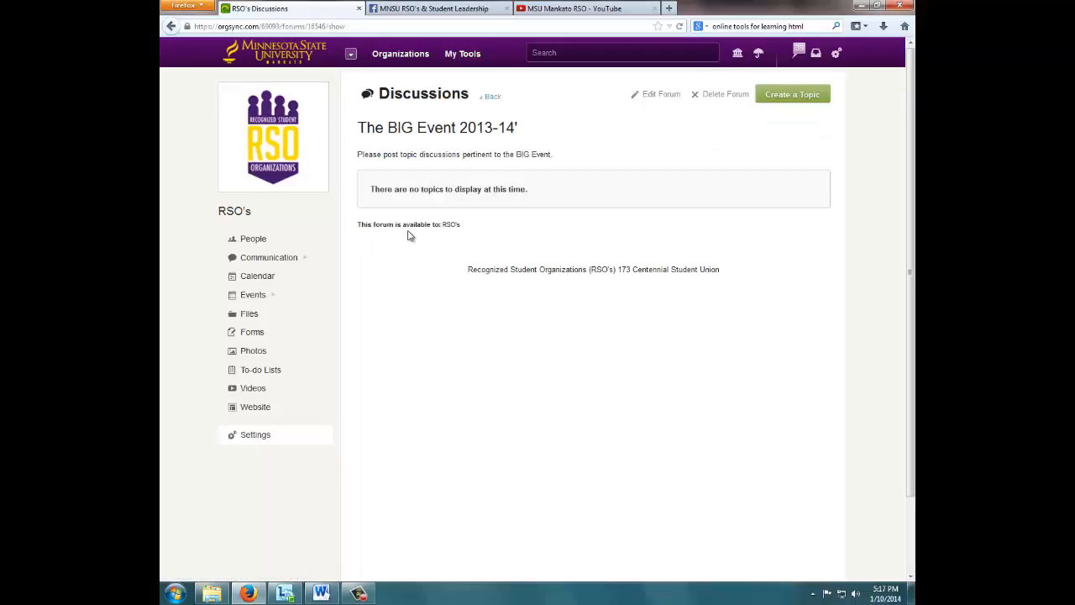
Start a topic in the BIG Event forum described as "What color shirts should we order this year?" and try to submit it.
left_click(780, 98)
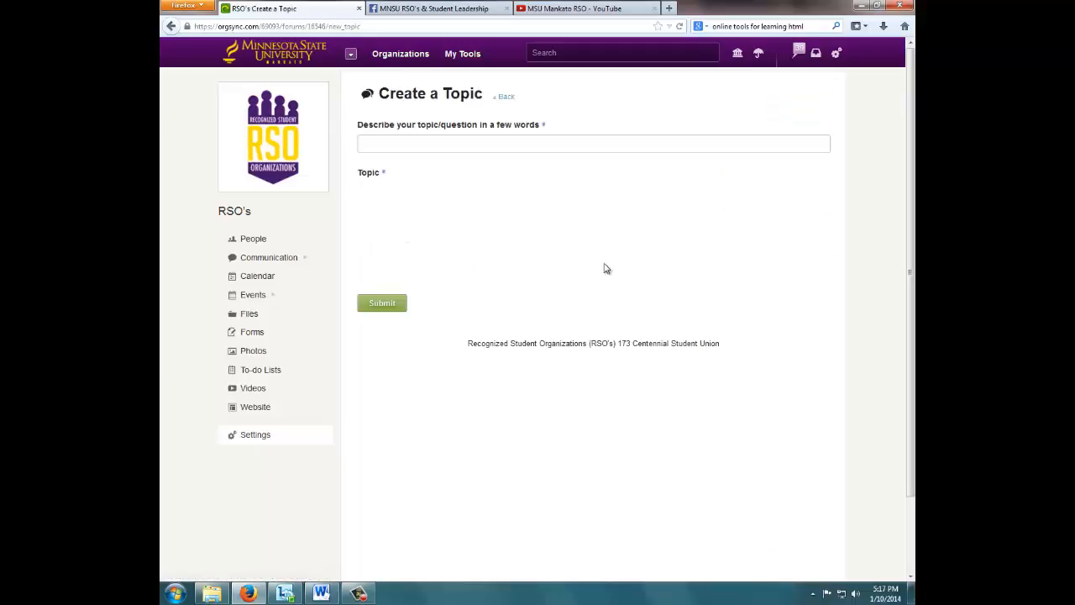
type("Wh")
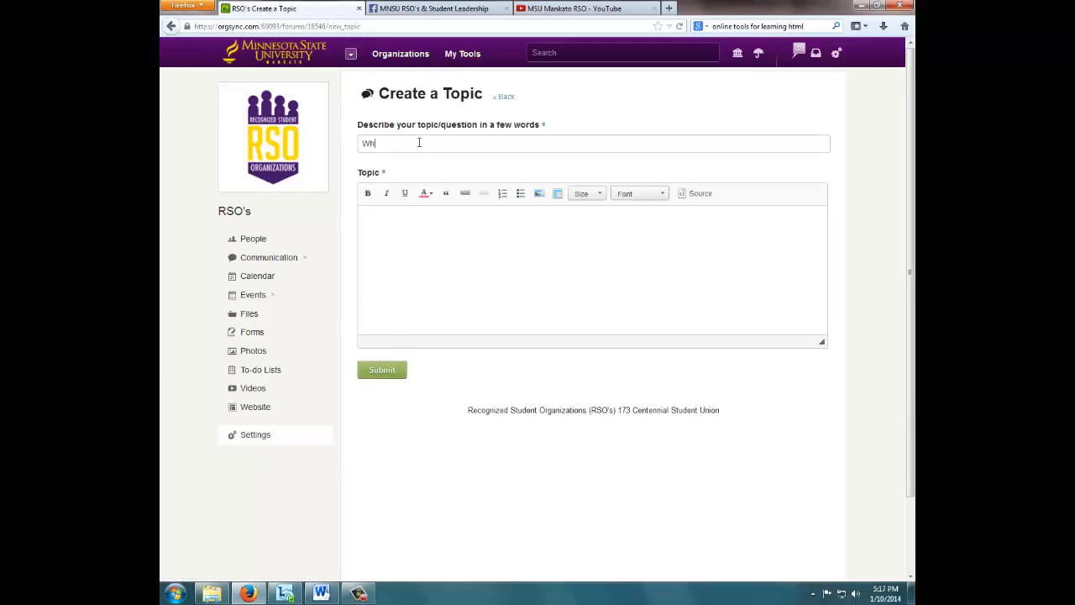
type("at color shirts should we order this year?")
left_click(383, 370)
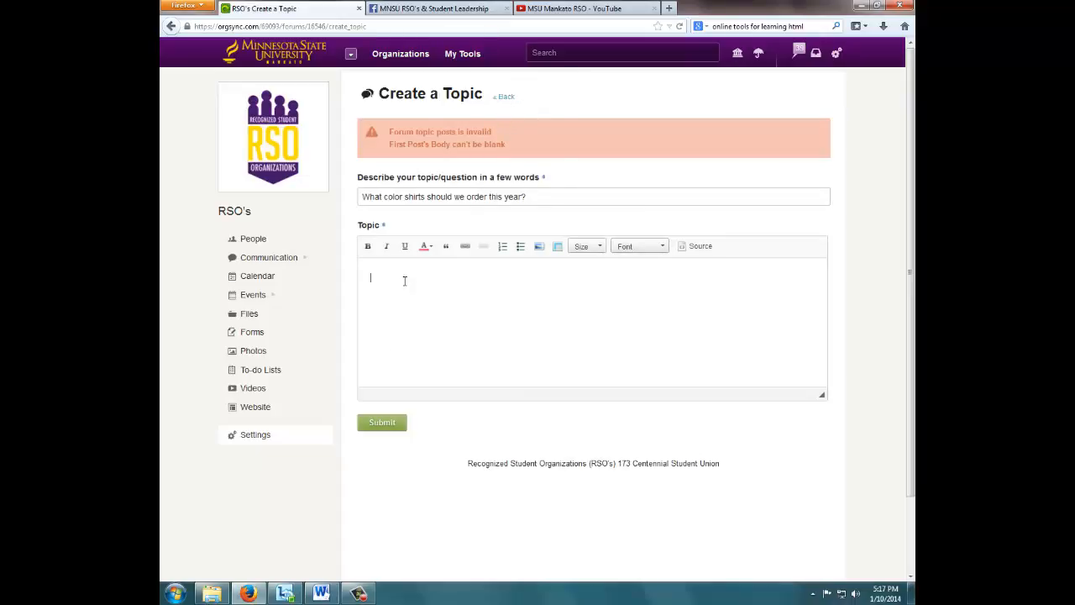
Move the shirt color question out of the short description and into the topic body.
left_click_drag(526, 197, 283, 197)
key("ctrl+c")
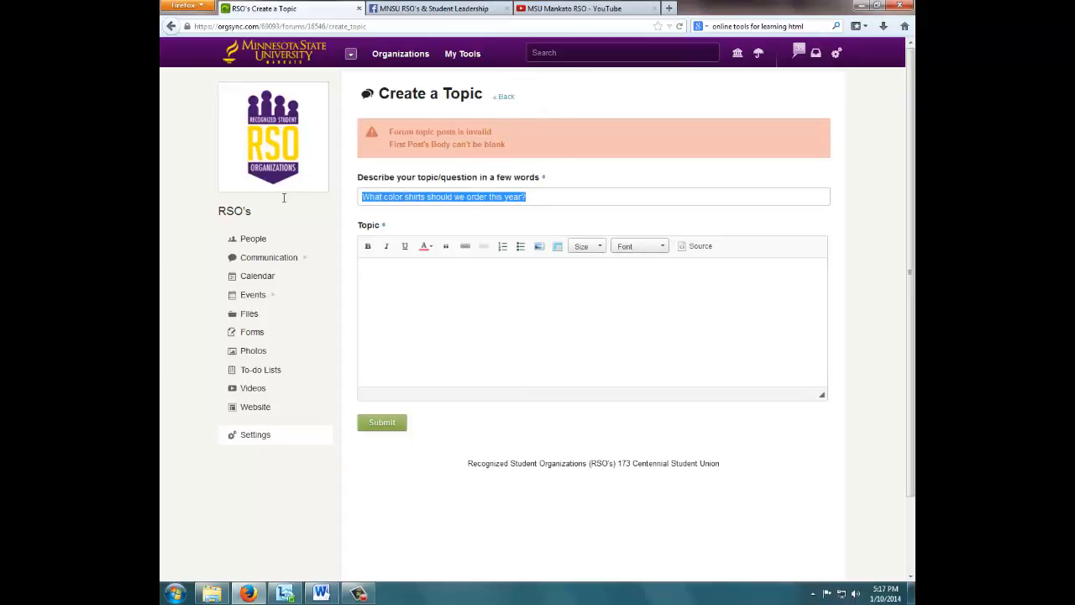
key("BackSpace")
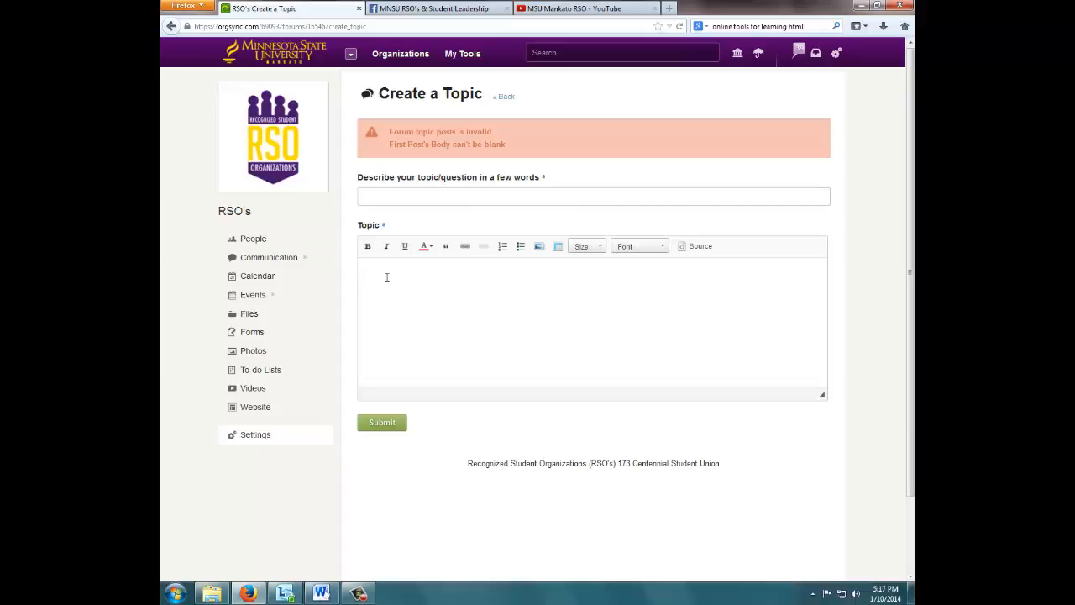
left_click(386, 277)
key("ctrl+v")
Submit the topic with the short description "Shirts" and return to the list of discussion forums.
left_click(387, 195)
type("Shirts")
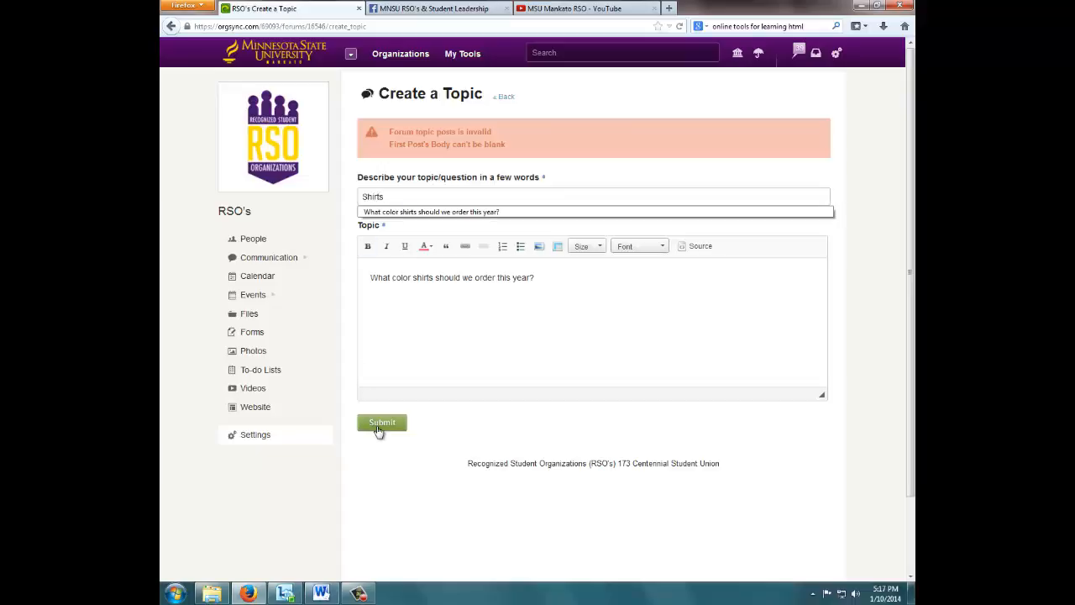
left_click(377, 429)
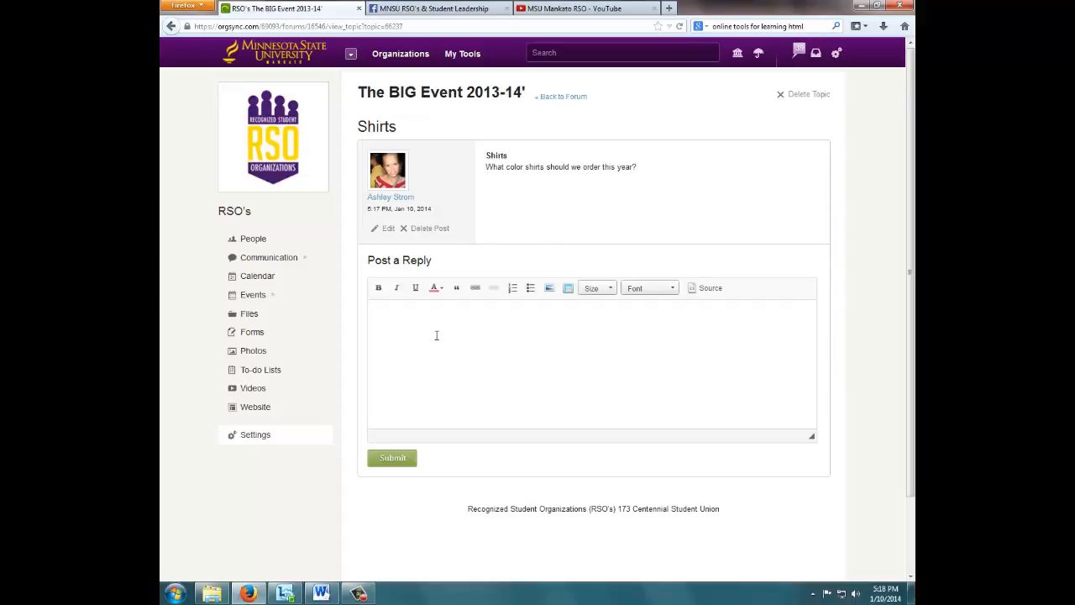
left_click(558, 96)
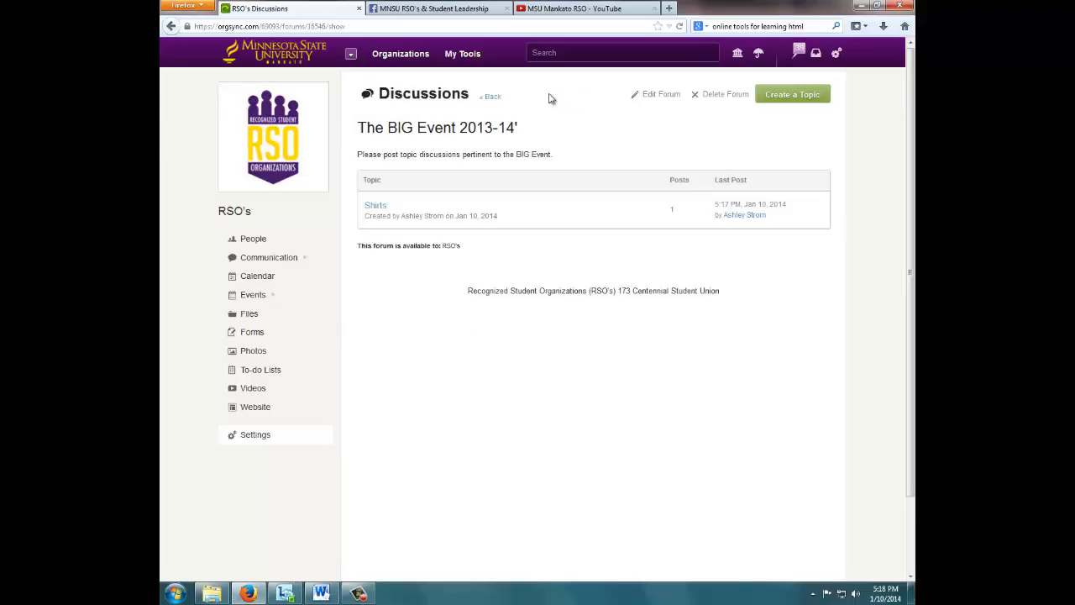
left_click(490, 97)
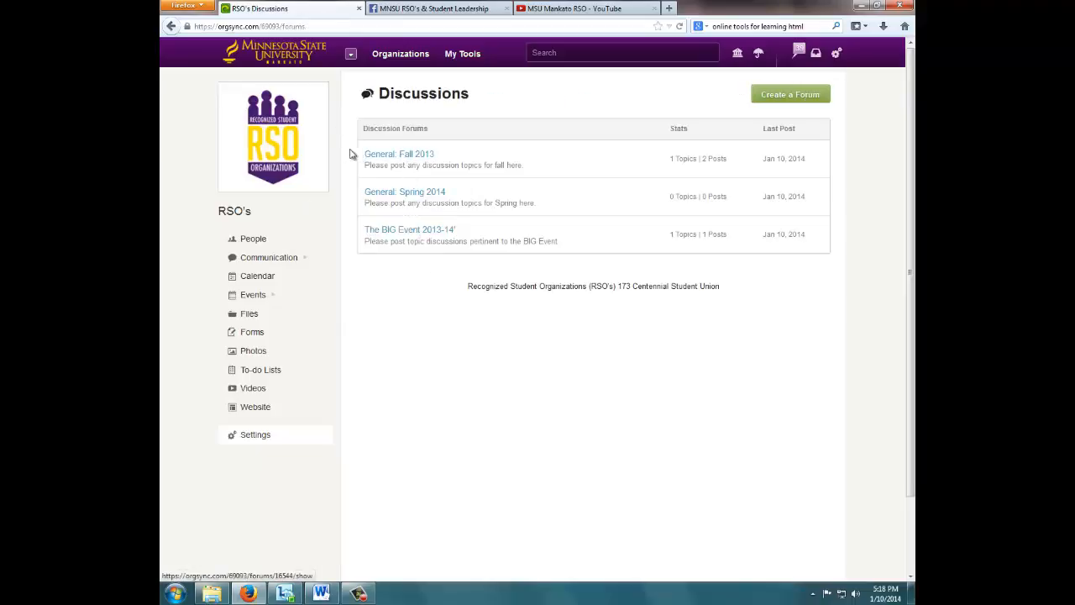